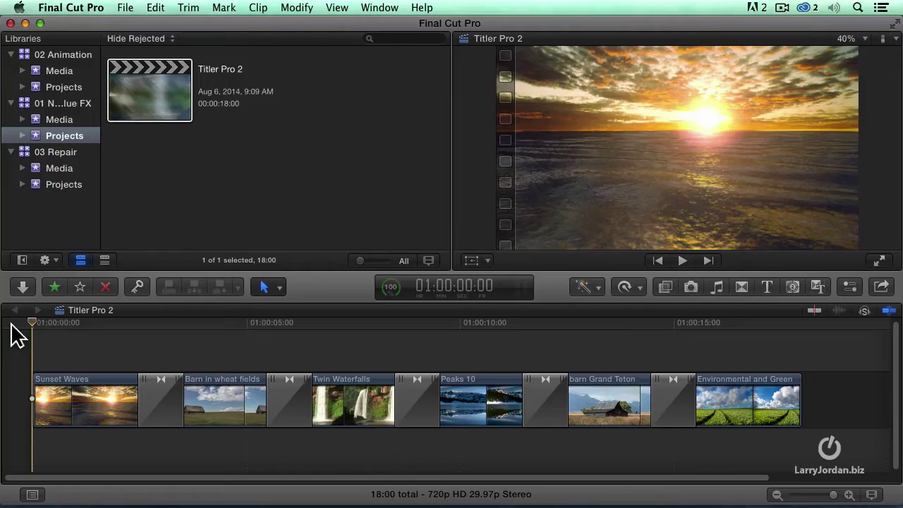
- Play the six-clip sequence through, then park the playhead near the end of Sunset Waves
key("space")
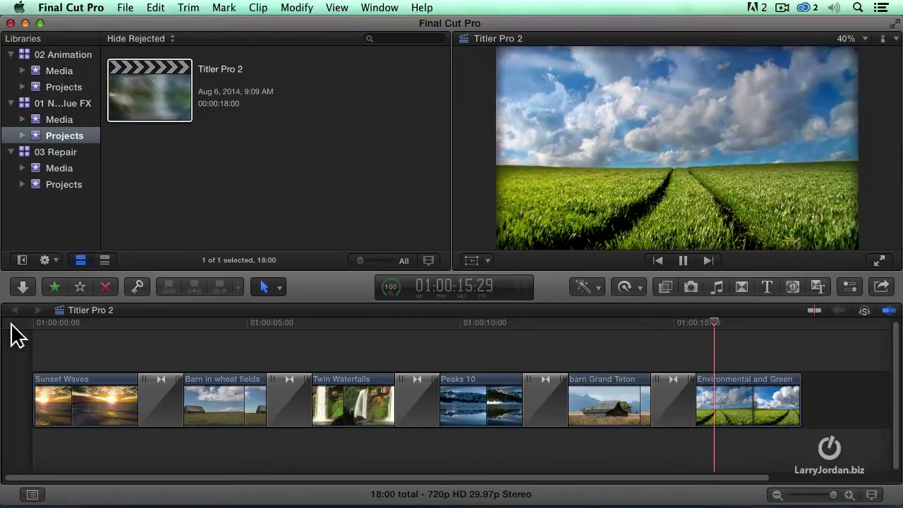
key("space")
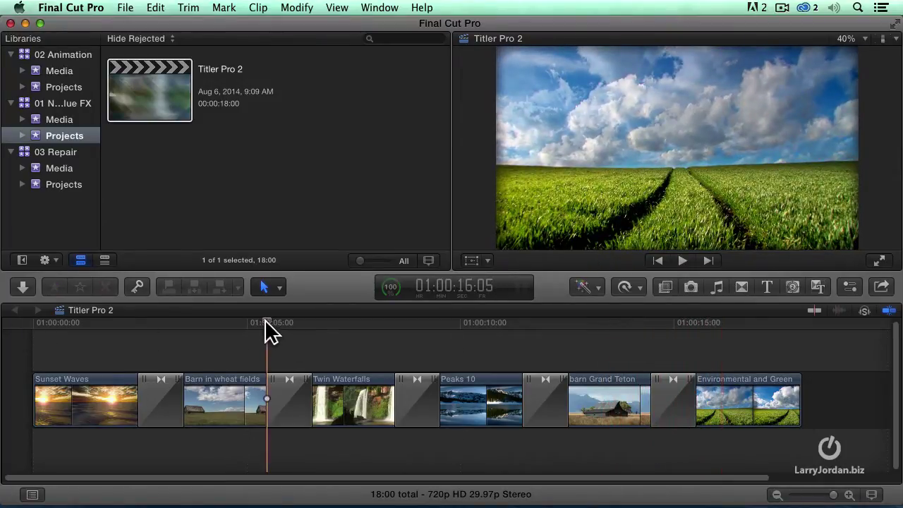
left_click(265, 322)
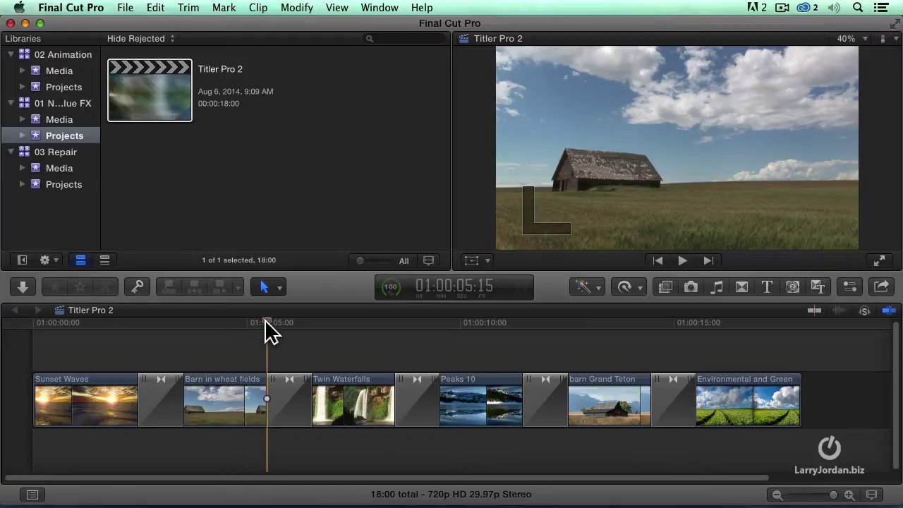
left_click(143, 322)
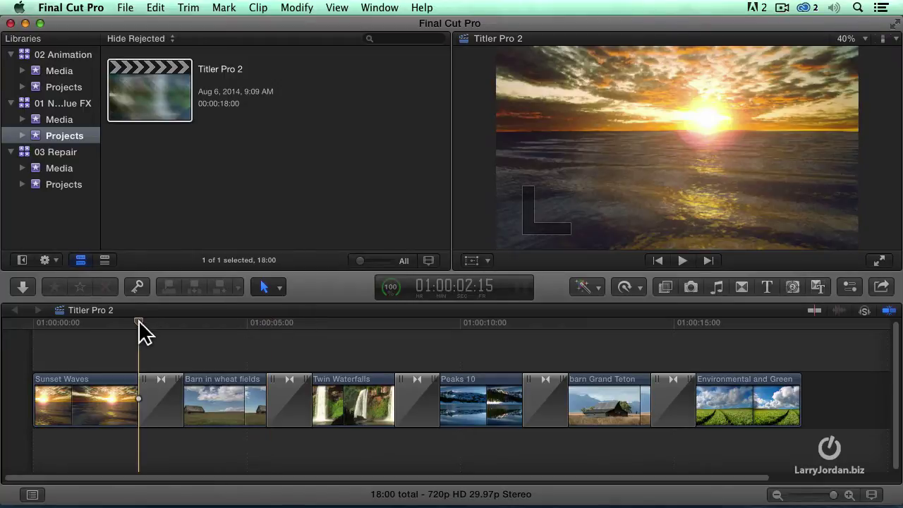
- Select the transition after Sunset Waves and preview it in the Inspector
left_click(850, 286)
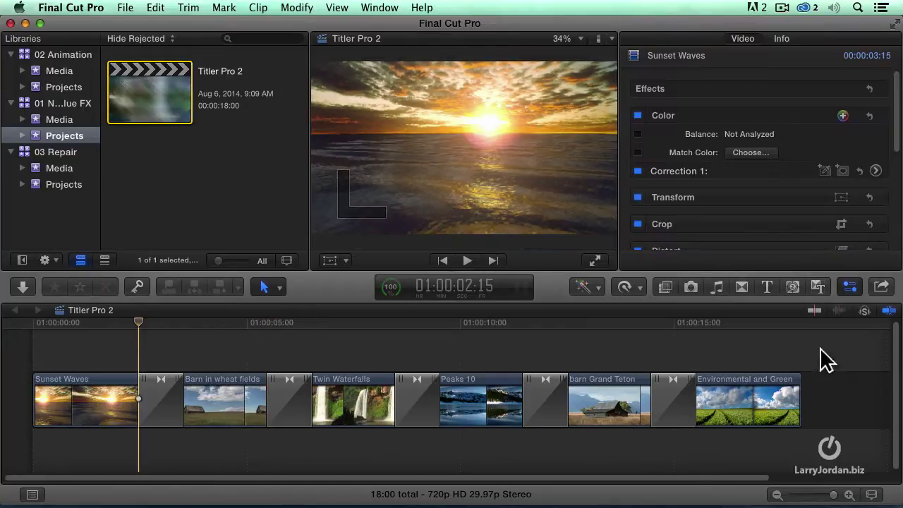
left_click(160, 405)
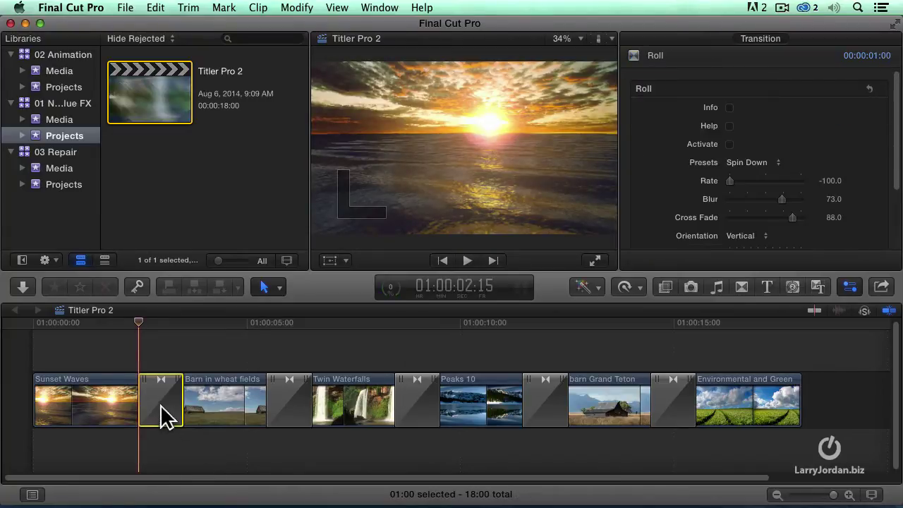
left_click(468, 261)
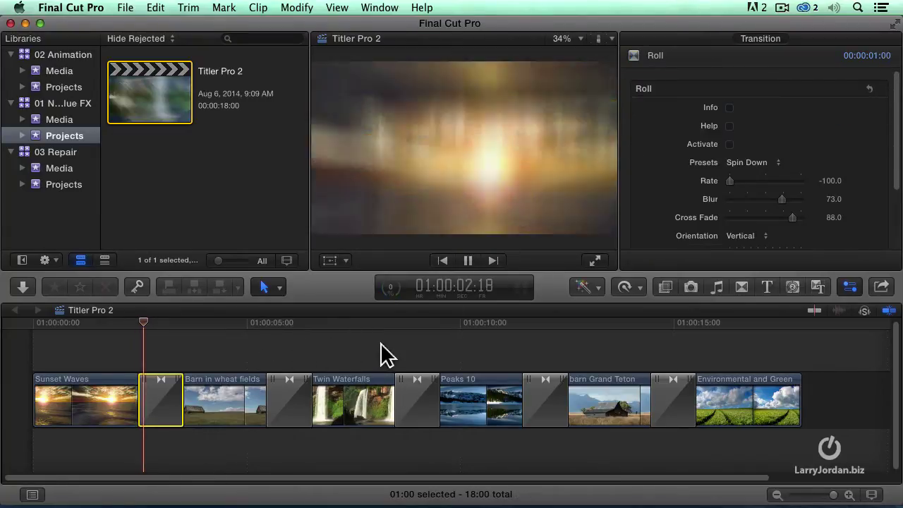
key("space")
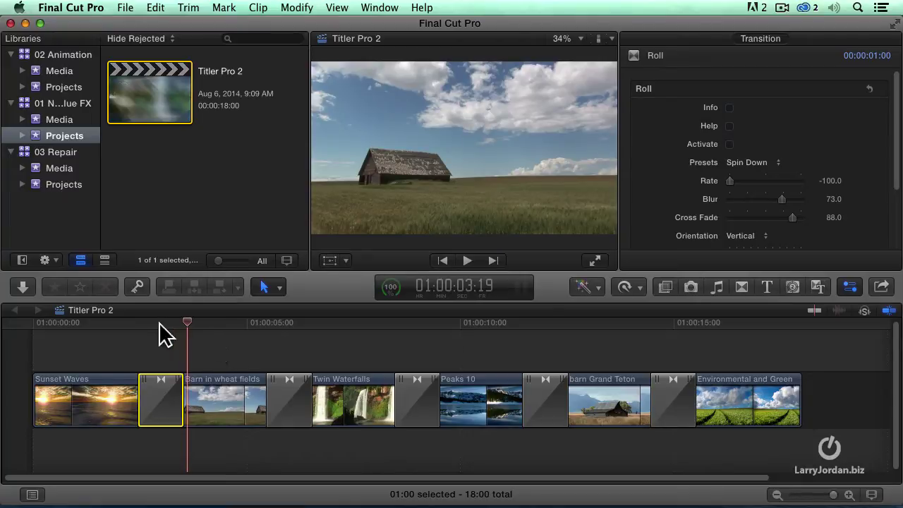
left_click(158, 323)
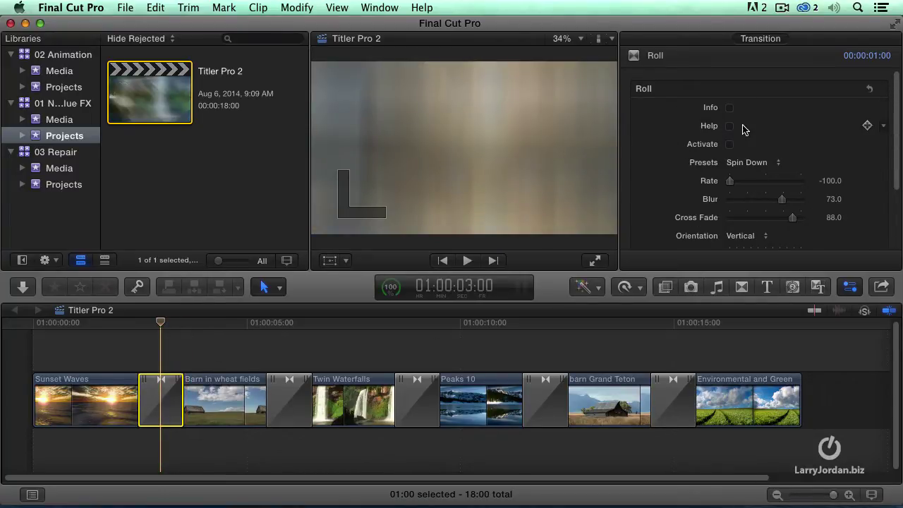
- Try the Blur Down preset on the first transition and play it back
left_click(754, 164)
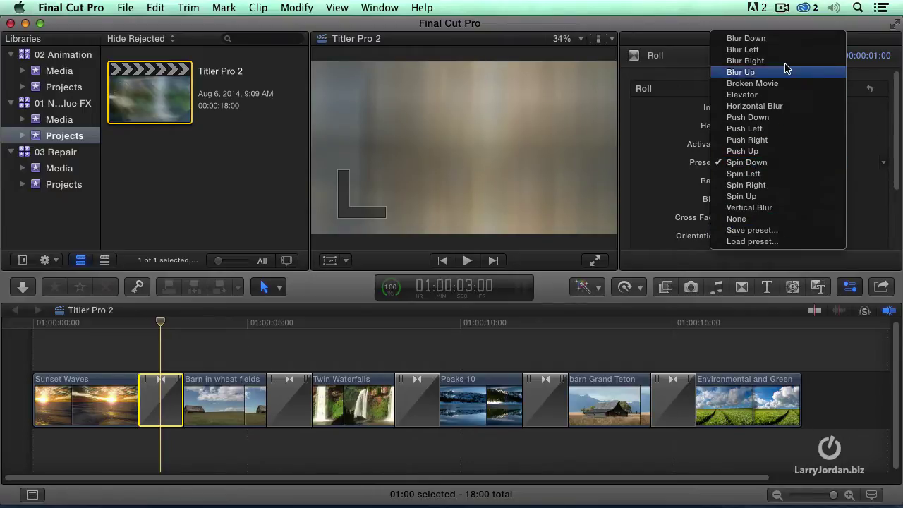
left_click(778, 38)
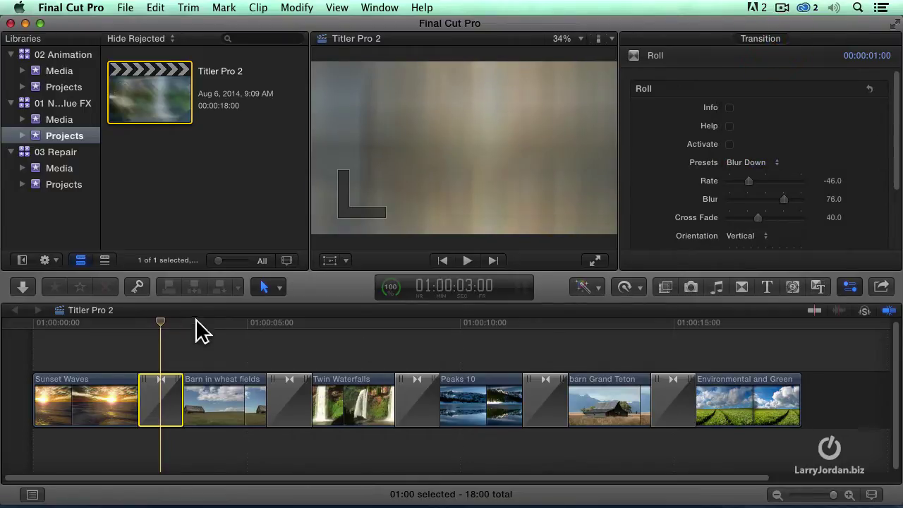
left_click(131, 324)
key("space")
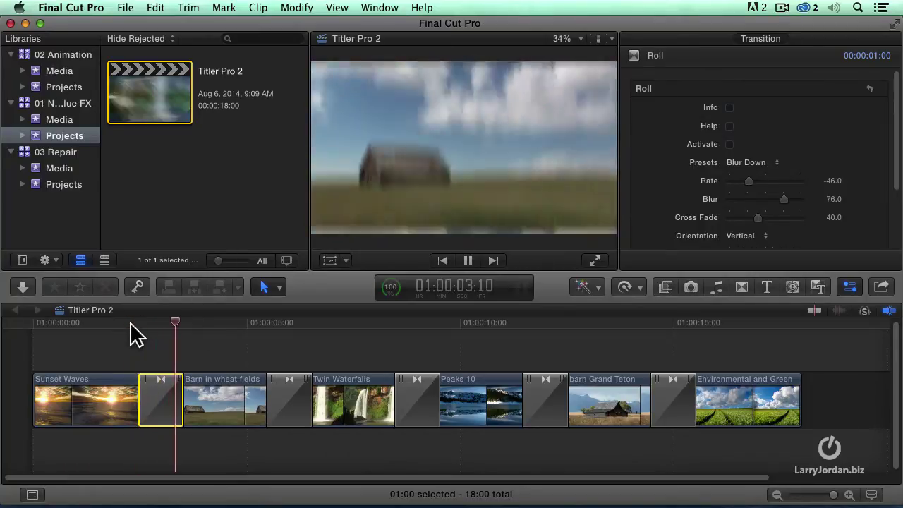
key("space")
left_click(151, 324)
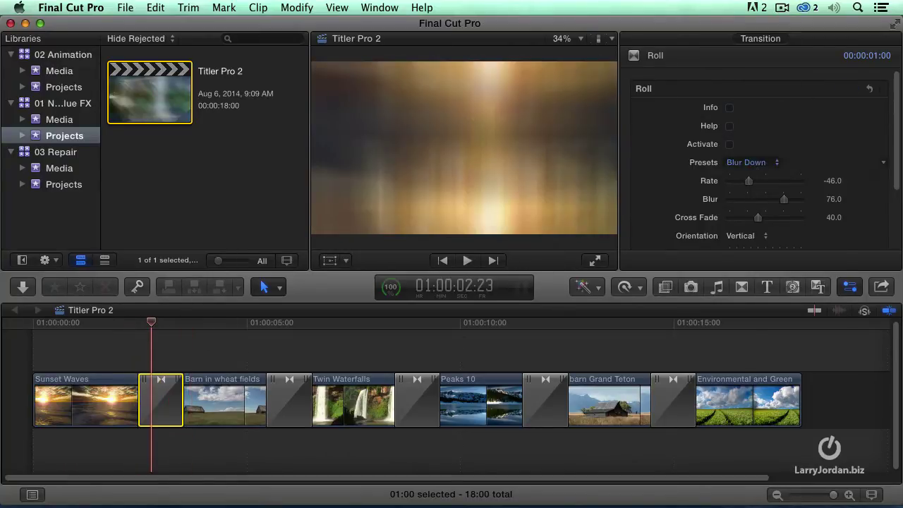
- Try the Broken Movie preset on the first transition and preview it
left_click(749, 162)
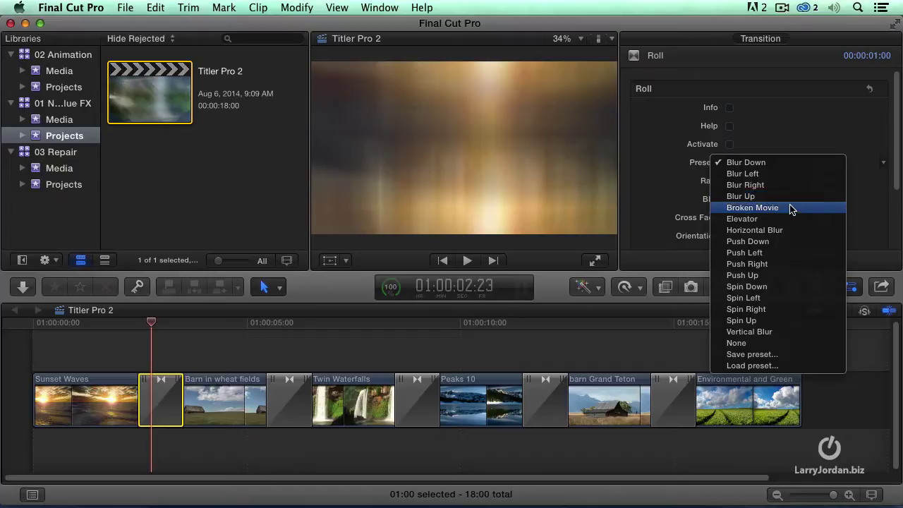
left_click(792, 207)
left_click(141, 324)
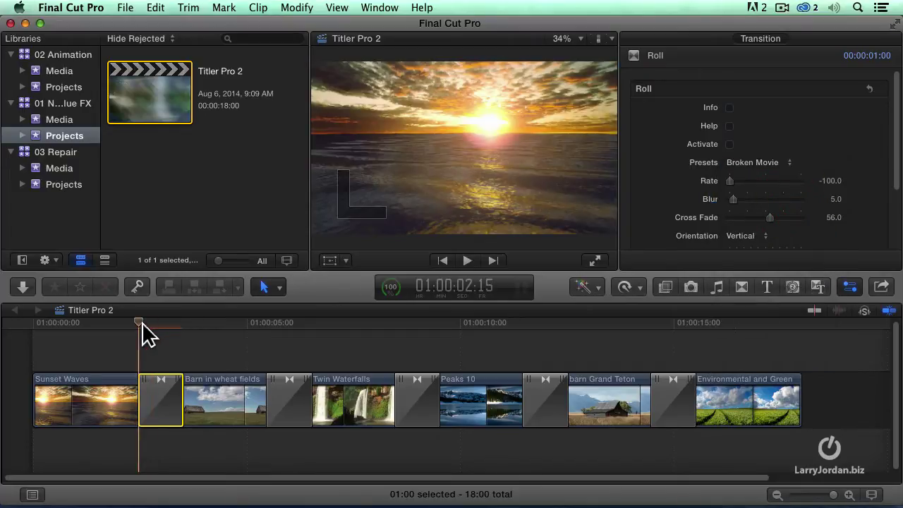
key("space")
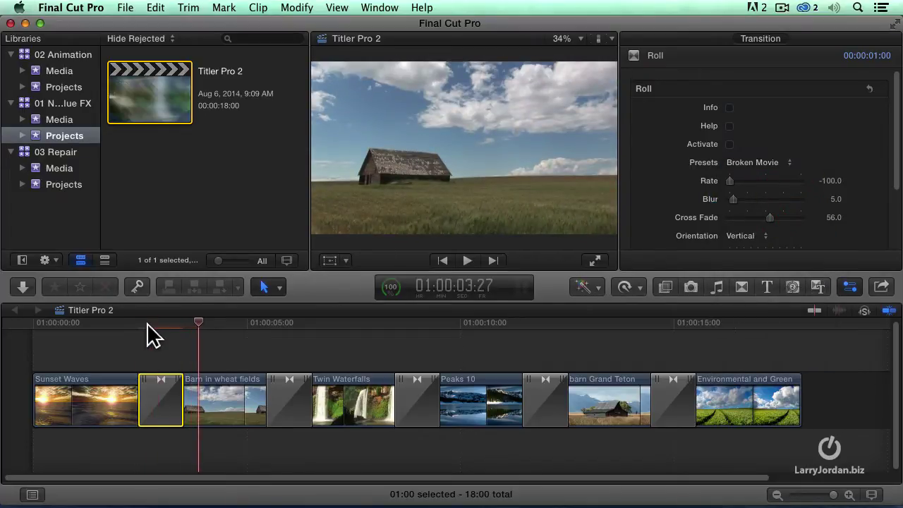
left_click(148, 323)
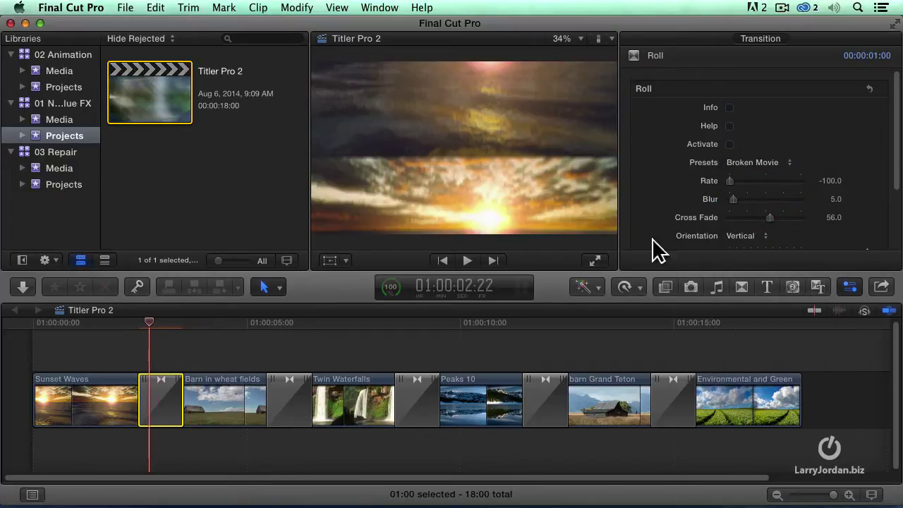
- Settle on the Push Left preset for the first transition and preview it
left_click(772, 162)
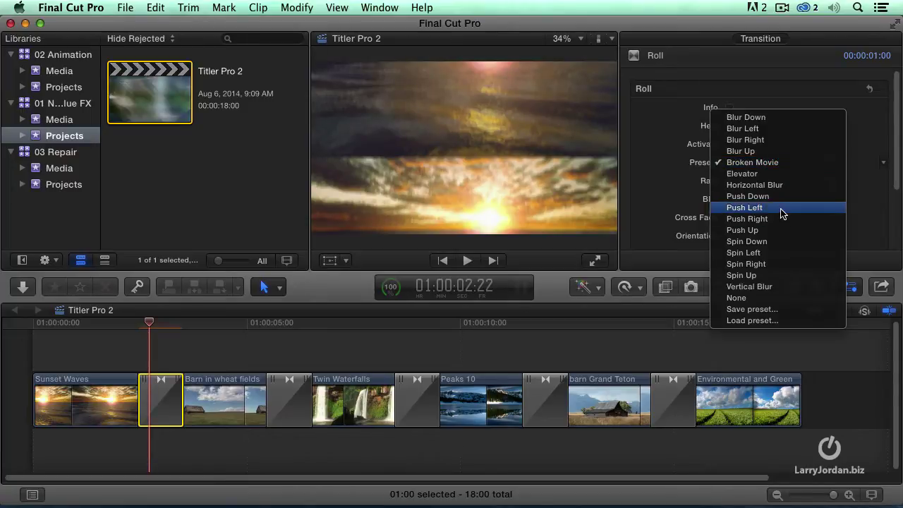
left_click(781, 209)
left_click(136, 324)
key("space")
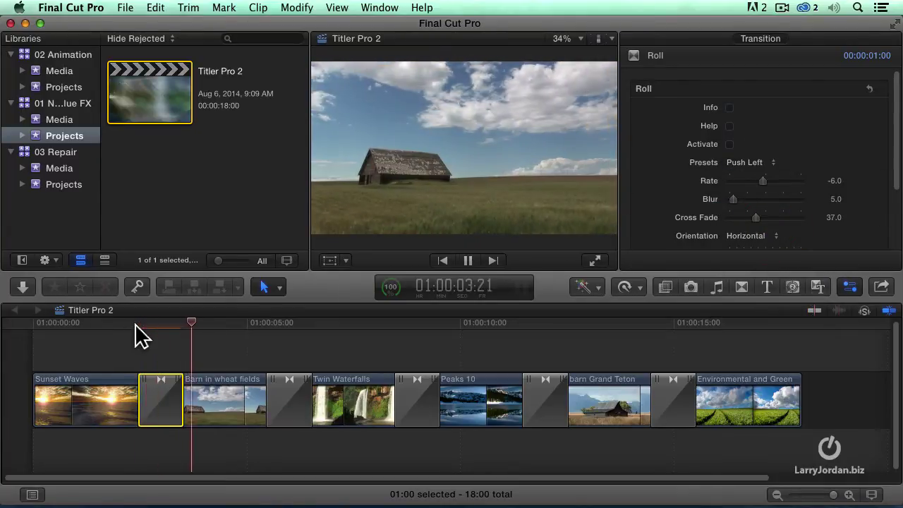
left_click(160, 324)
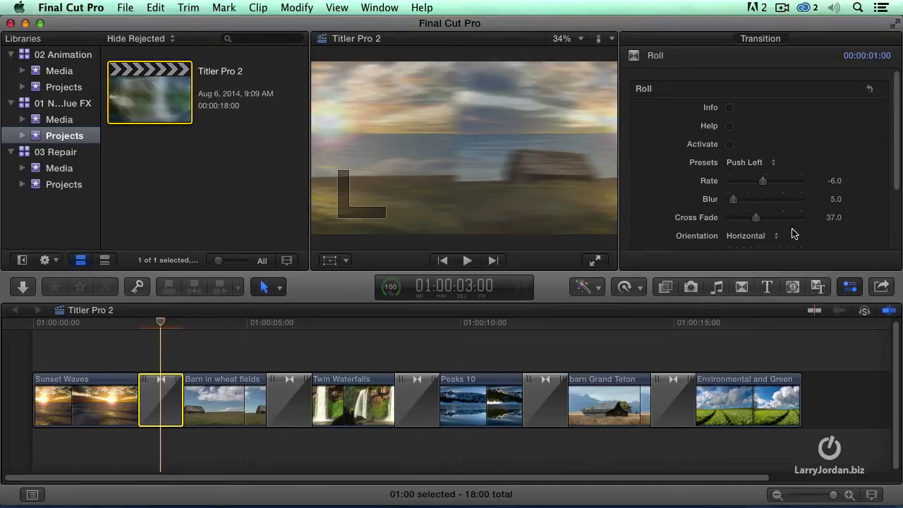
left_click(286, 324)
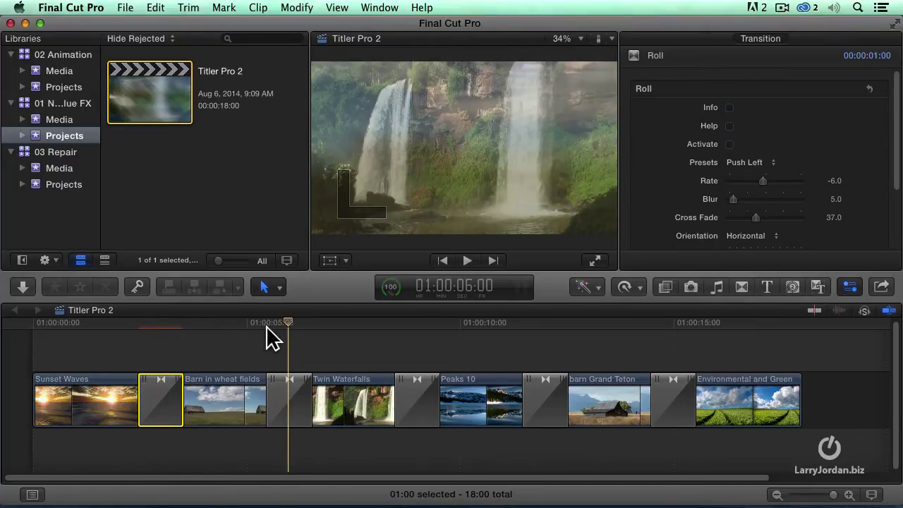
left_click(267, 335)
- Preview the Barn to Twin Waterfalls Shear transition, then try the Stretch Up preset
left_click(285, 395)
key("space")
key("space")
left_click(760, 164)
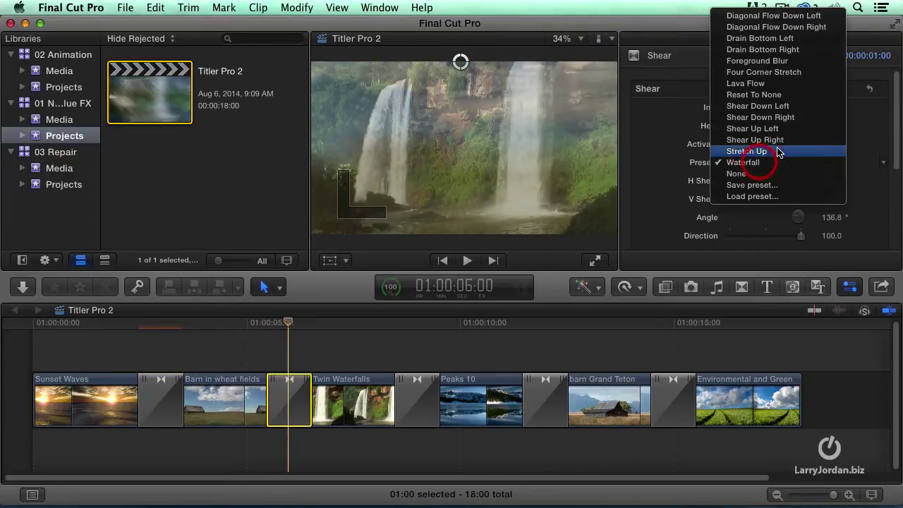
left_click(778, 148)
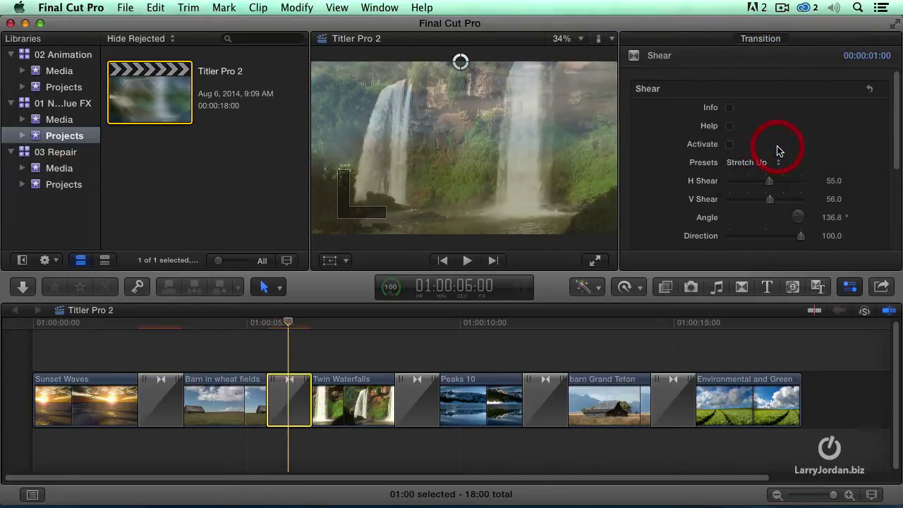
left_click(264, 325)
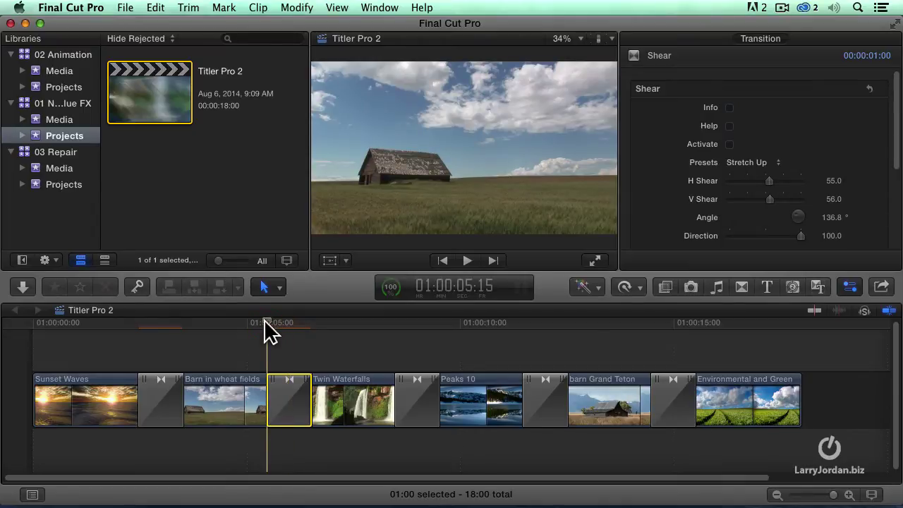
key("space")
key("space")
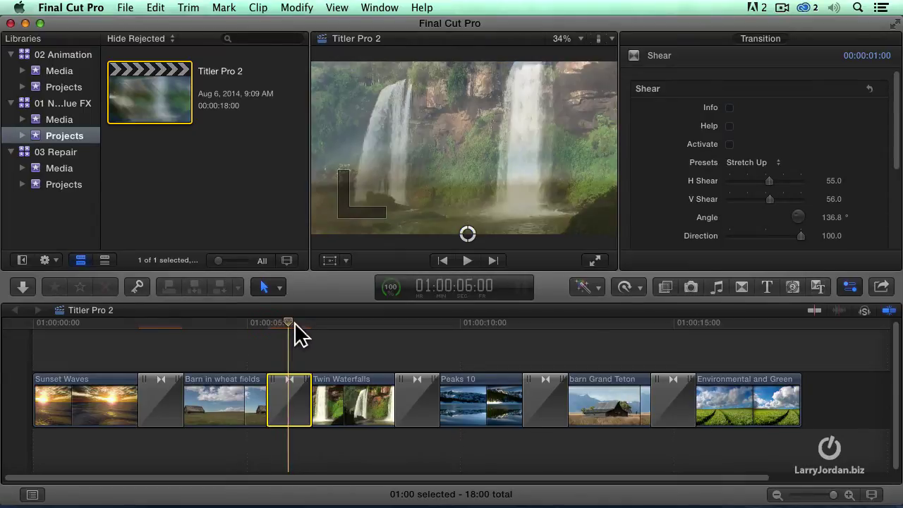
- Apply the Diagonal Flow Down Left preset and render all effects via Modify > Render All
left_click(746, 163)
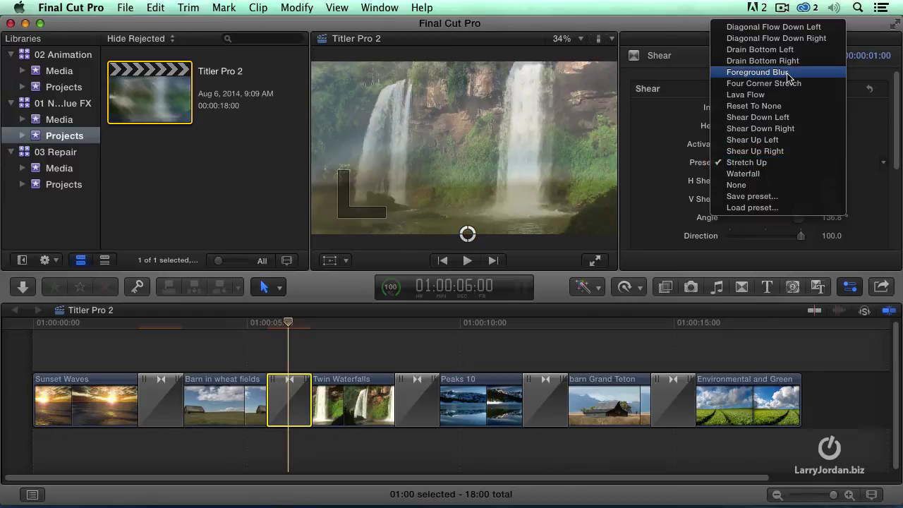
left_click(794, 27)
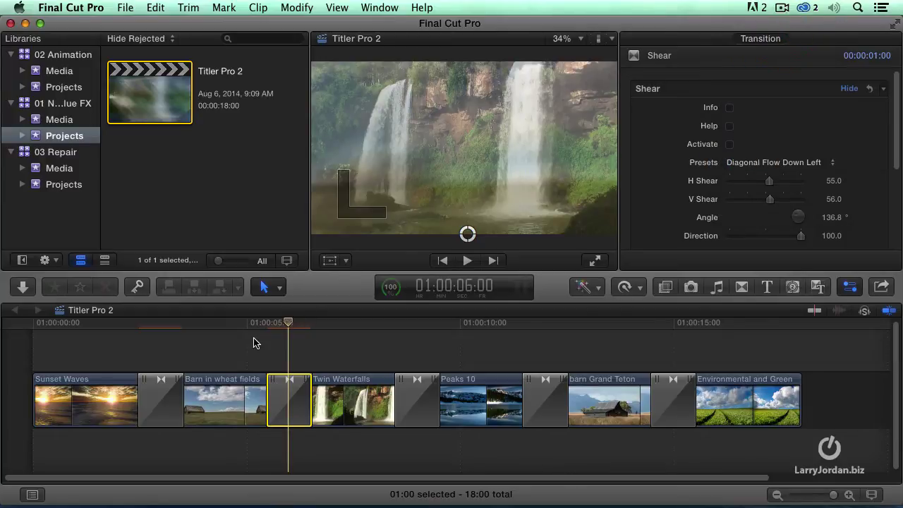
left_click(271, 408)
left_click(296, 7)
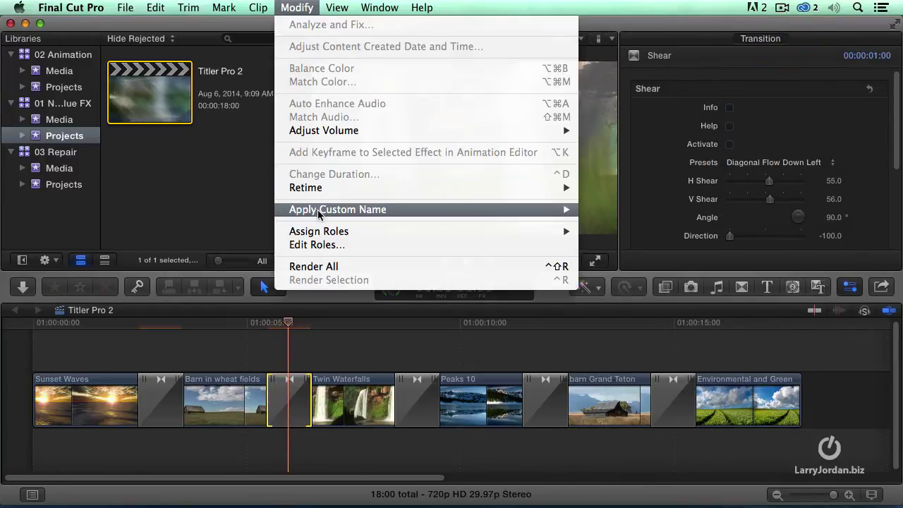
left_click(314, 266)
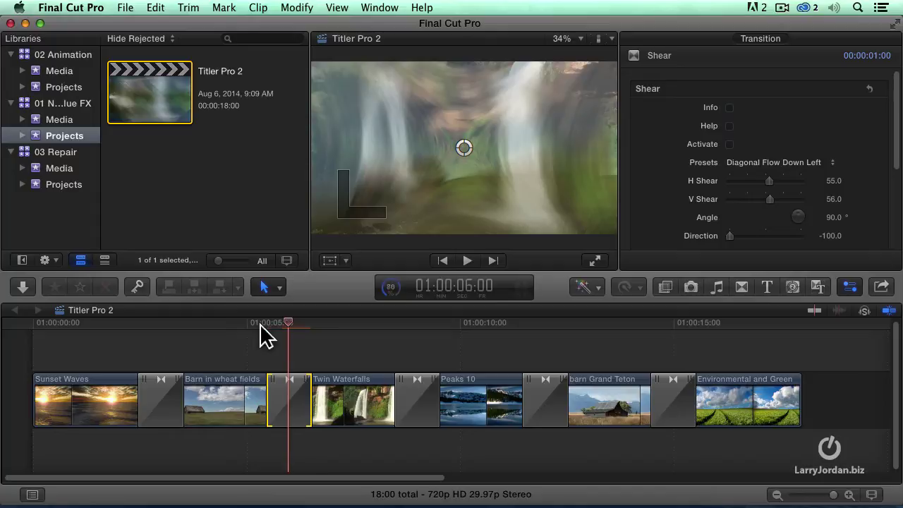
- Replay the rendered Diagonal Flow Down Left transition from its start
left_click(260, 325)
key("space")
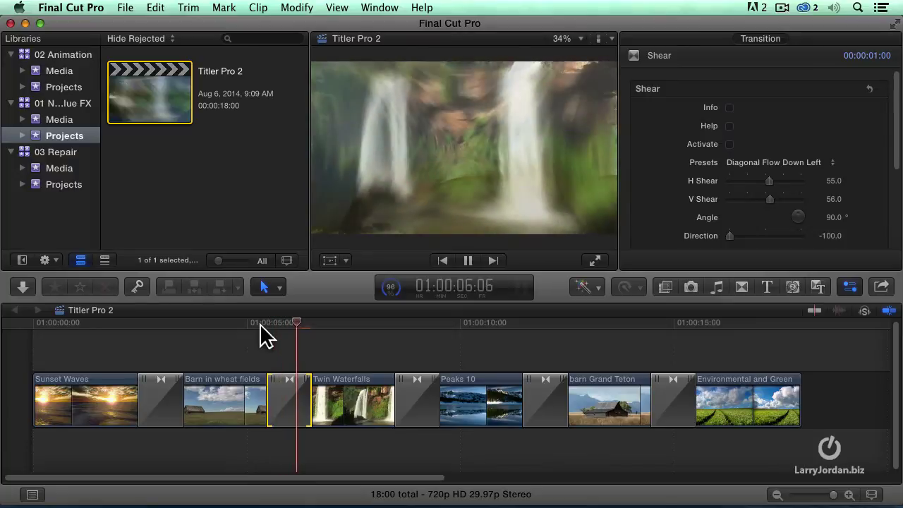
left_click(260, 325)
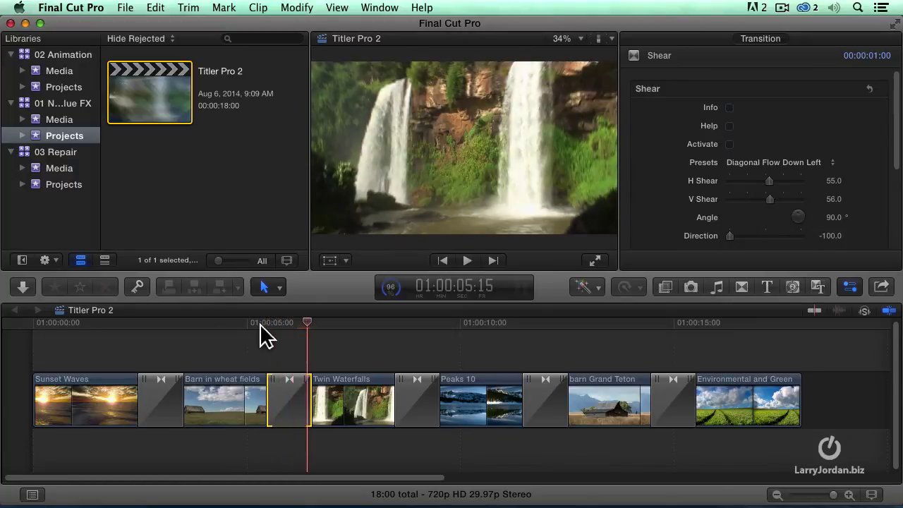
key("slash")
key("slash")
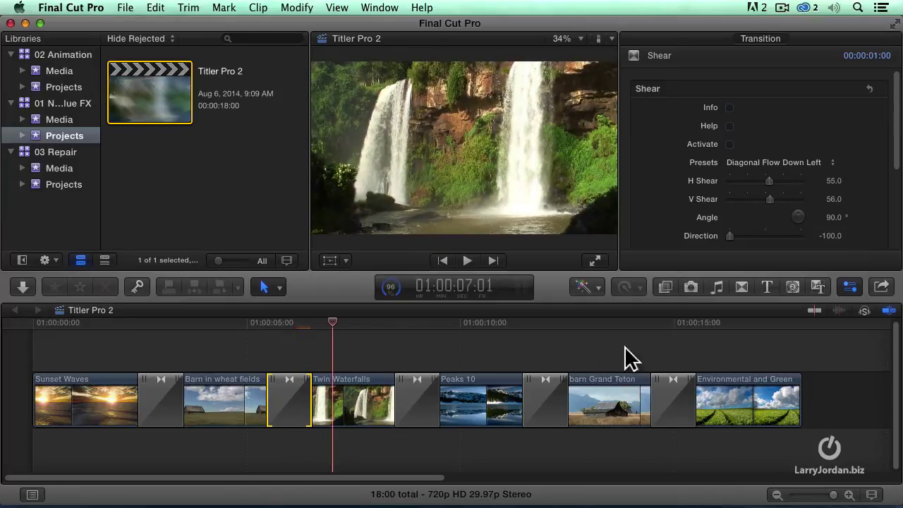
left_click(542, 324)
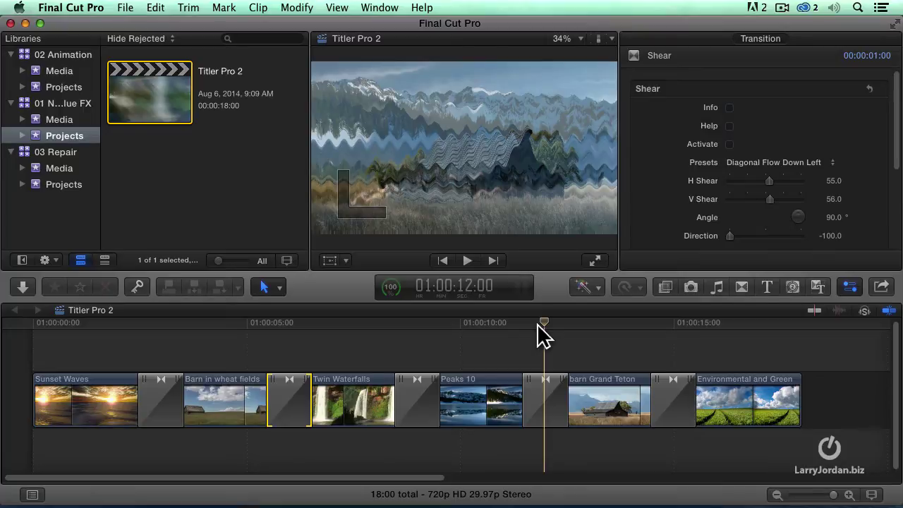
- Set the Peaks 10 to barn Grand Teton Wave transition to Bounce and play it through
left_click(544, 418)
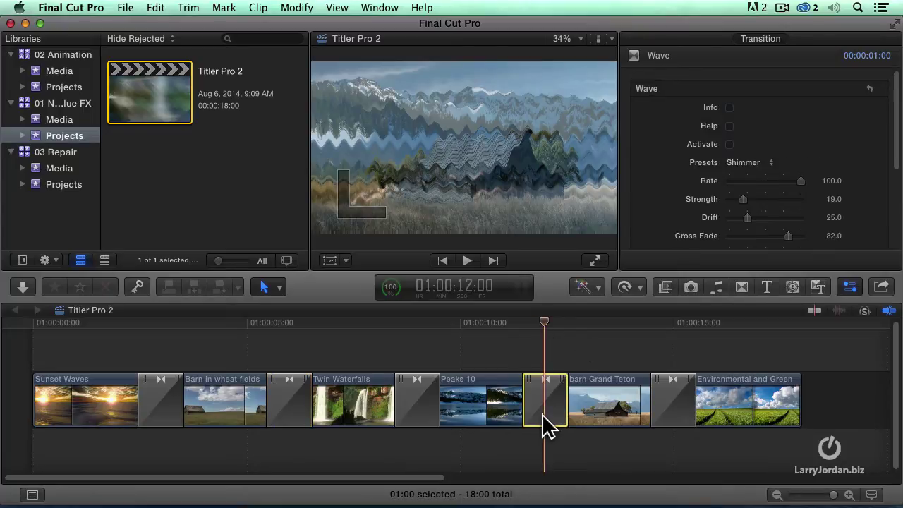
left_click(743, 163)
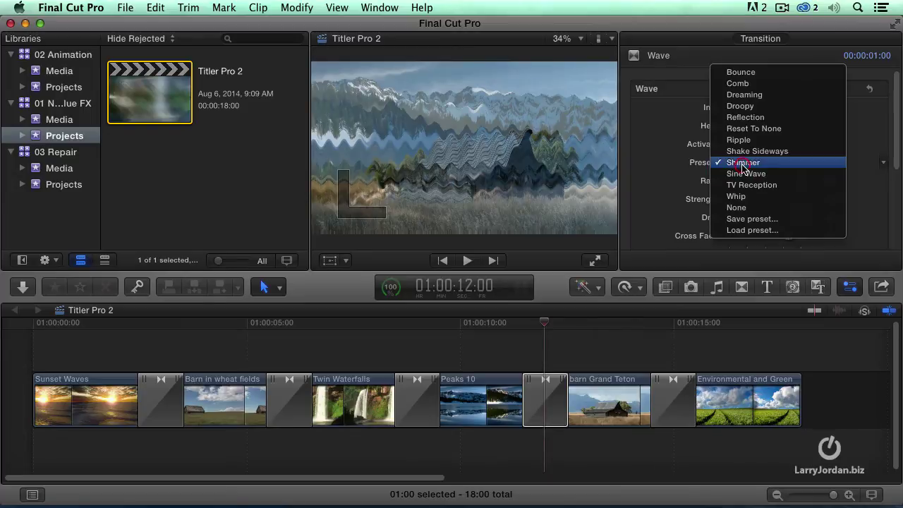
left_click(741, 72)
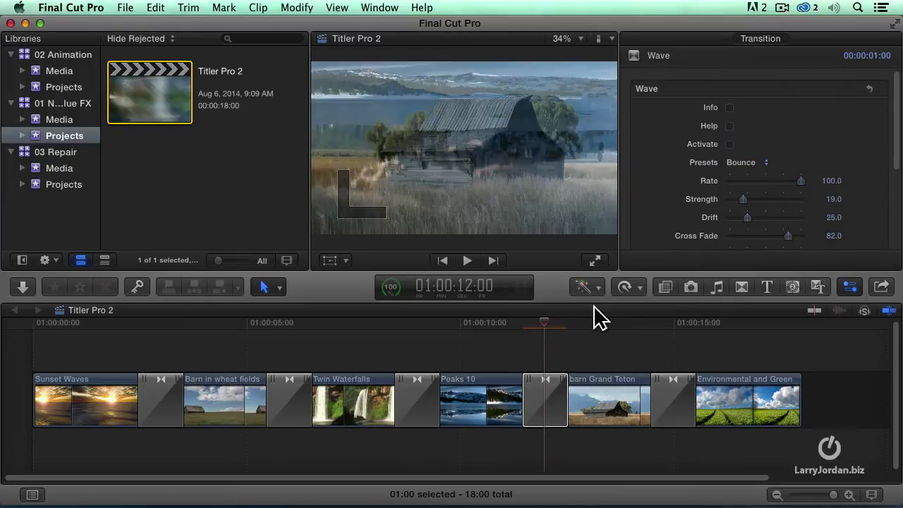
left_click(521, 324)
key("space")
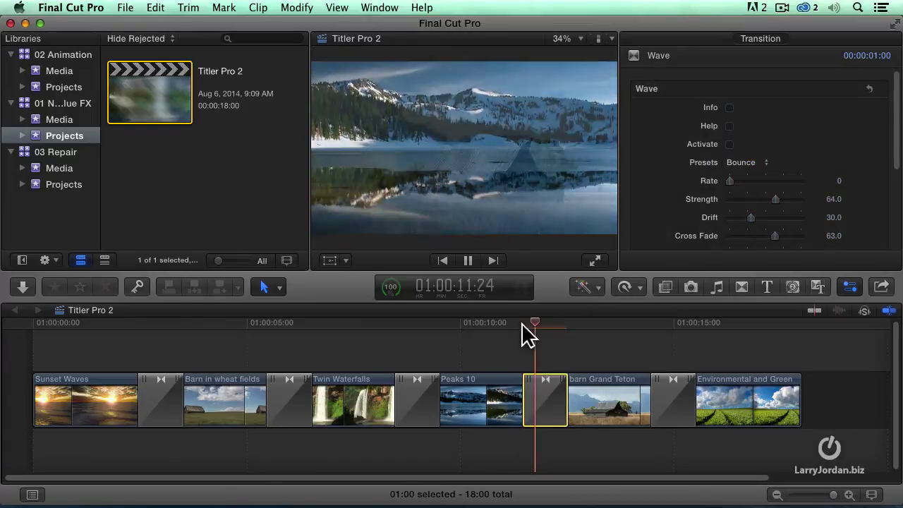
key("space")
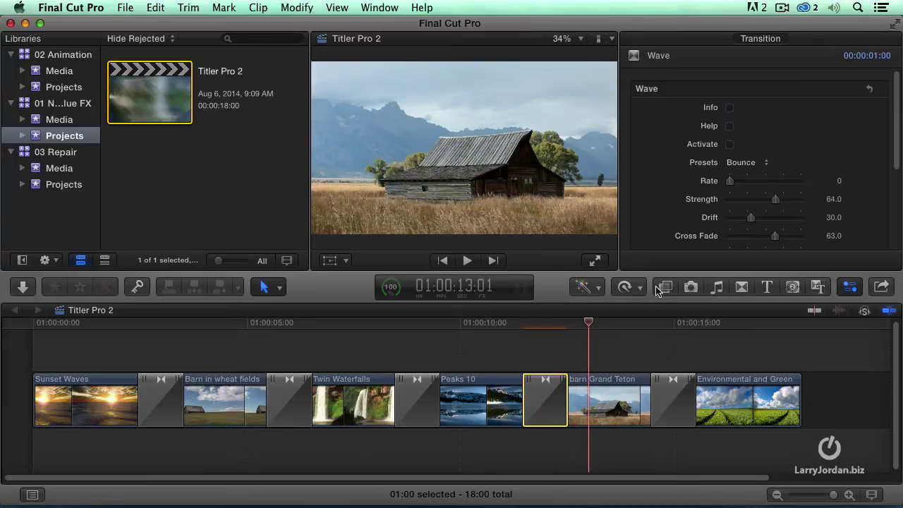
scroll(674, 194, "down", 5)
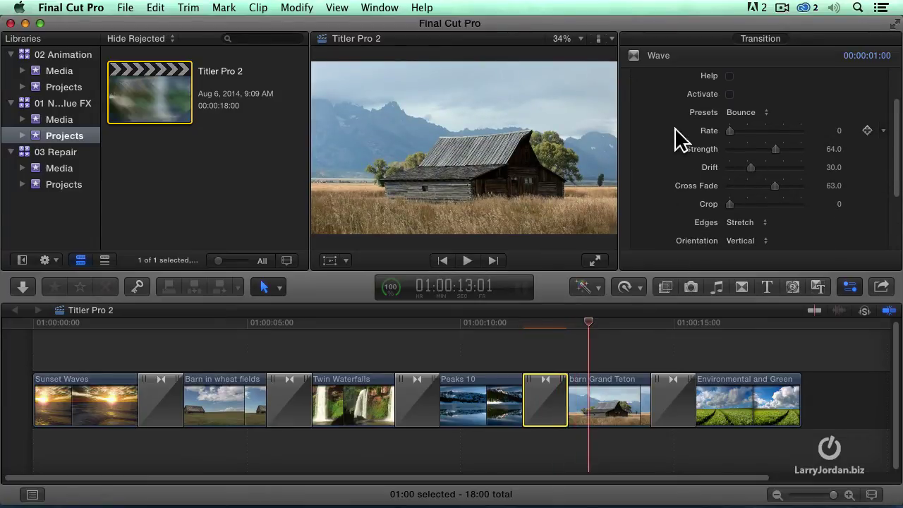
scroll(664, 166, "down", 3)
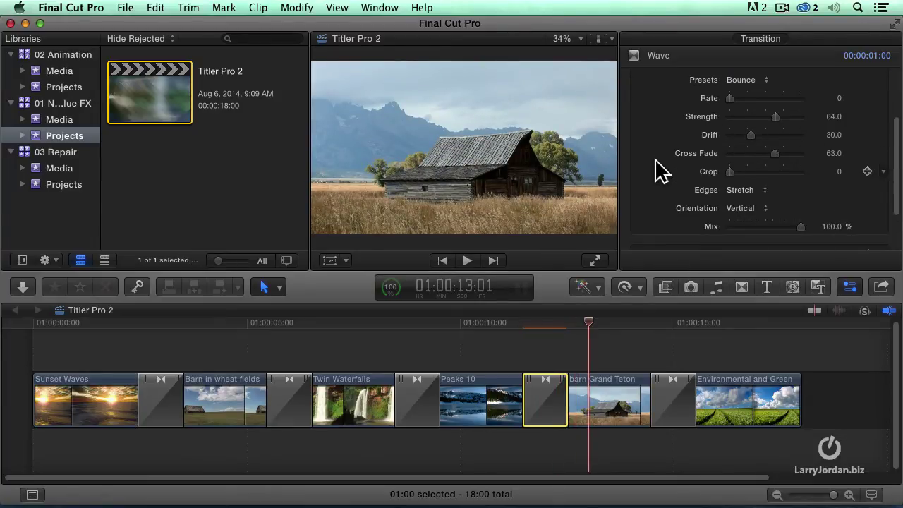